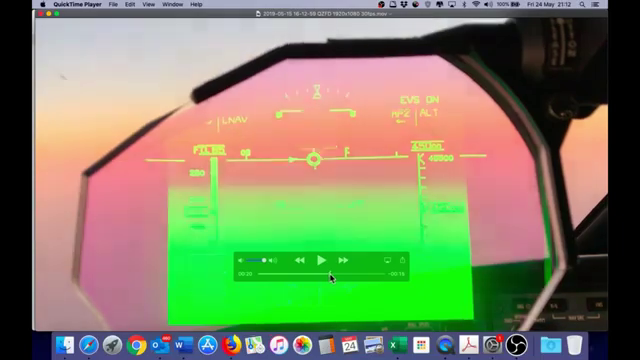
pyautogui.moveTo(331, 277); pyautogui.dragTo(325, 277)
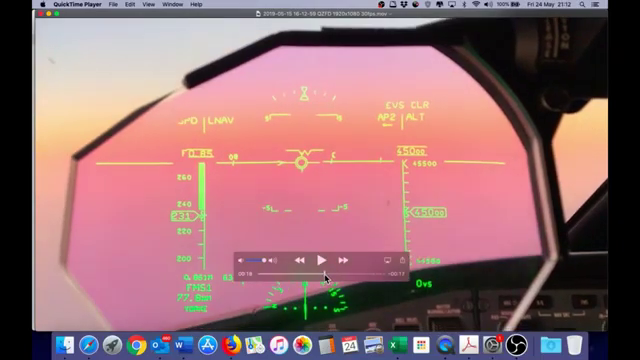
pyautogui.moveTo(325, 278); pyautogui.dragTo(333, 278)
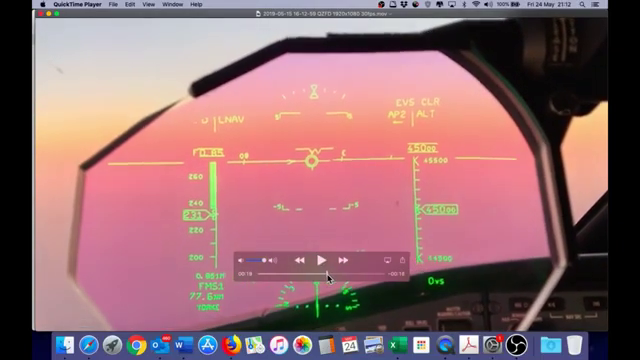